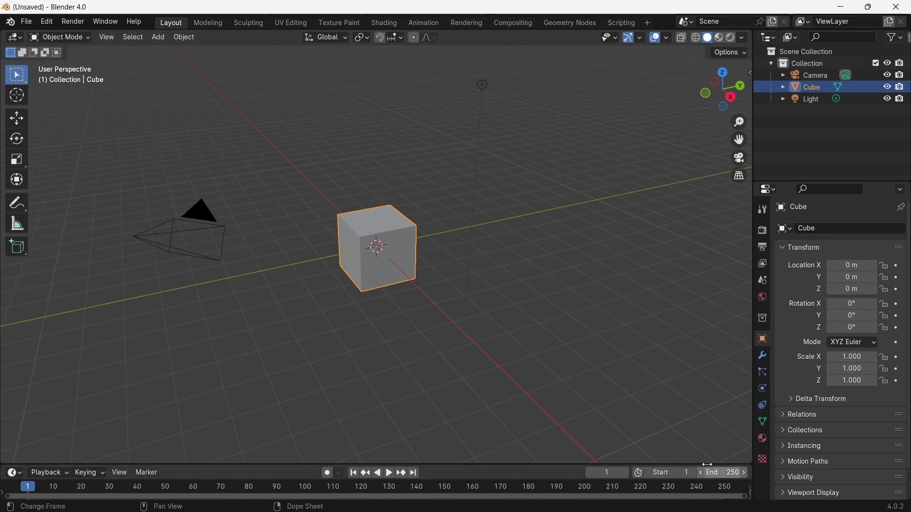
# Step: Point the cube's Reawote PBR Loader at the Desktop 'test materials' folder
pyautogui.click(763, 439)
pyautogui.moveTo(752, 348); pyautogui.dragTo(444, 348)
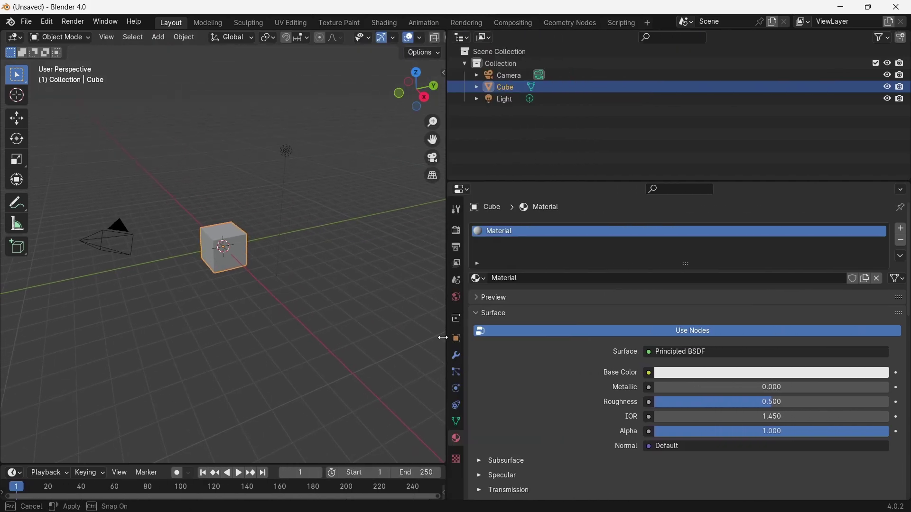
pyautogui.scroll(-15, 539, 385)
pyautogui.scroll(-6, 540, 386)
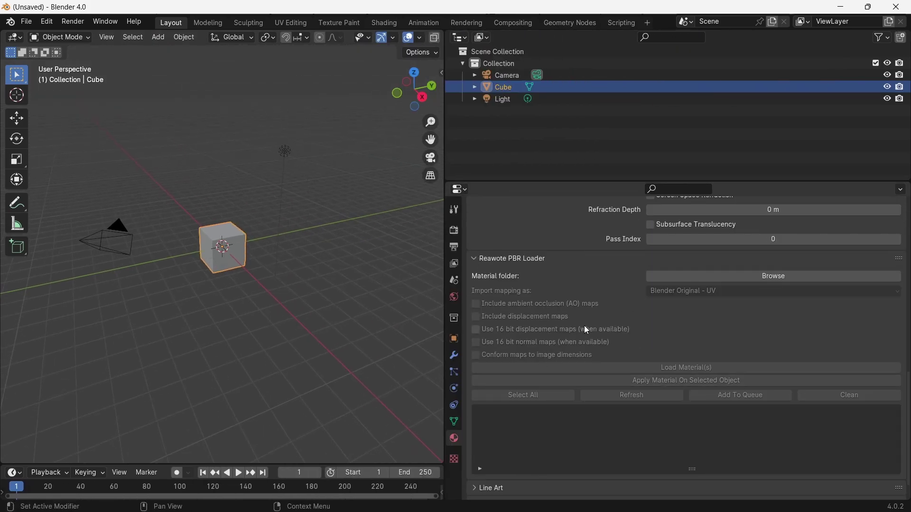
pyautogui.click(665, 277)
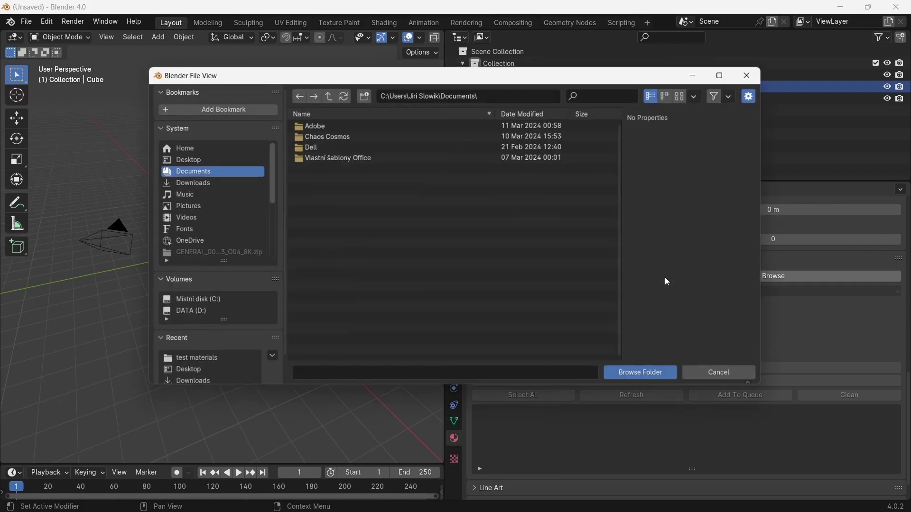
pyautogui.click(248, 159)
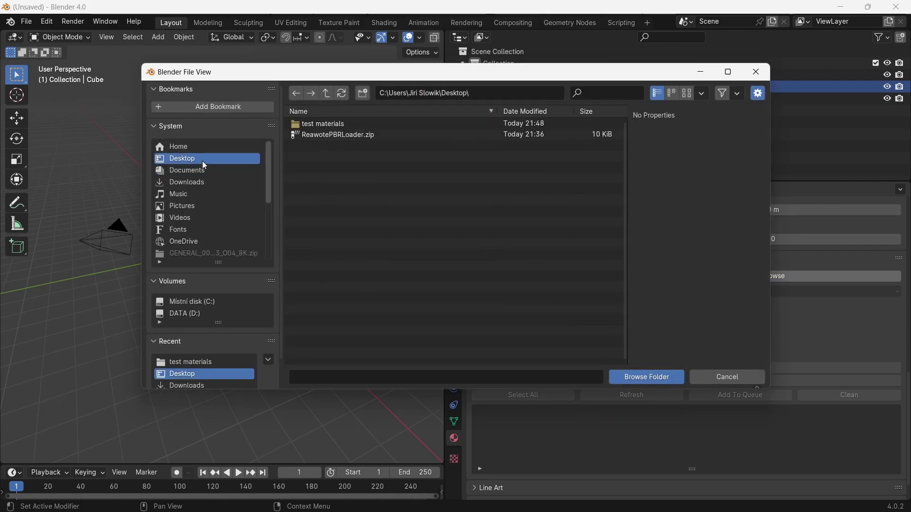
pyautogui.doubleClick(365, 123)
# Step: Confirm 'test materials' as the folder and preview the LOCKER_0001 and GENERAL_0031 materials
pyautogui.click(654, 378)
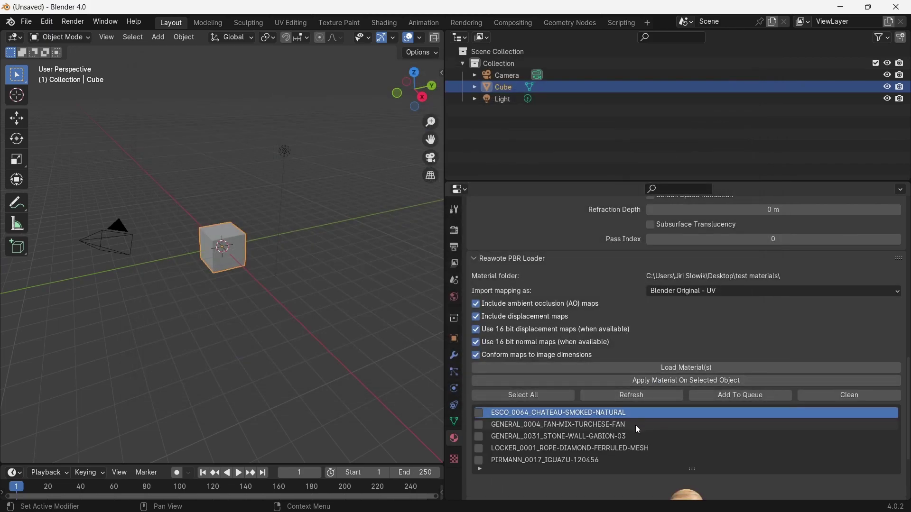
pyautogui.scroll(-1, 633, 435)
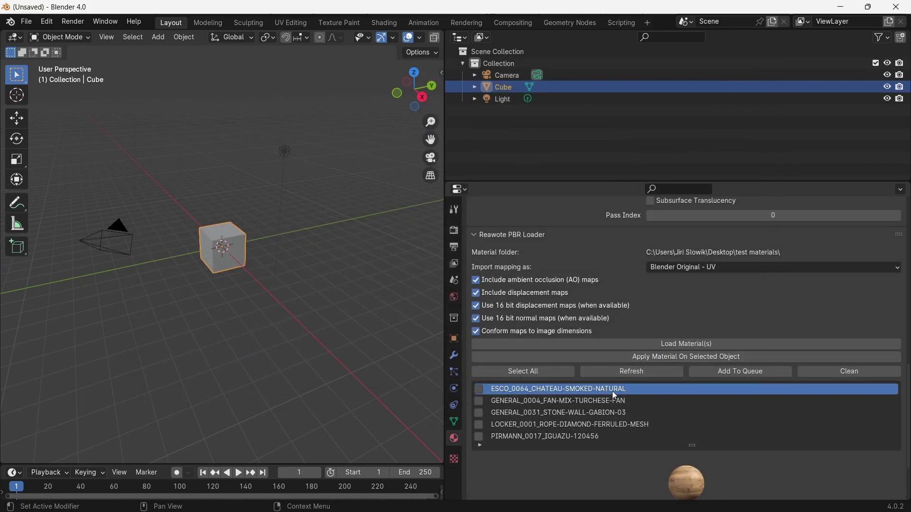
pyautogui.click(614, 425)
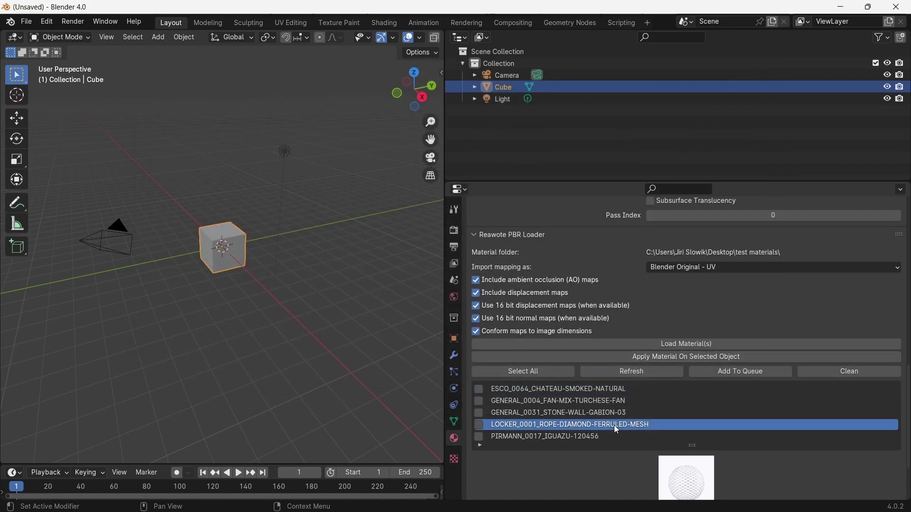
pyautogui.click(606, 412)
# Step: Preview GENERAL_0004, then tick the materials to load, leaving GENERAL_0031 unticked
pyautogui.click(605, 401)
pyautogui.scroll(-1, 671, 456)
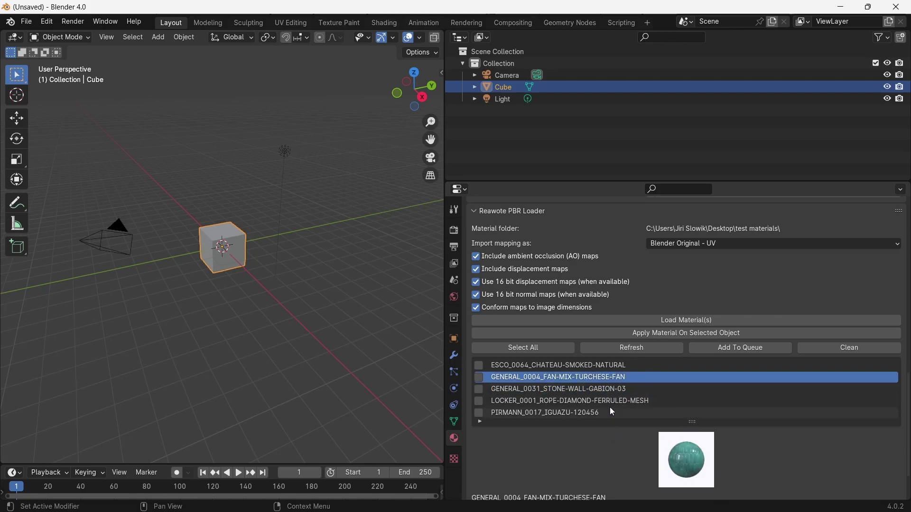
pyautogui.click(560, 350)
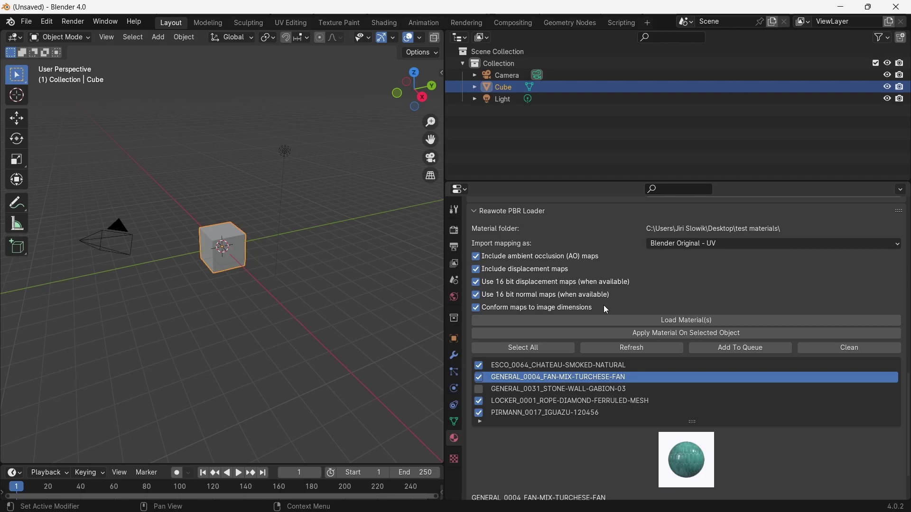
# Step: Review the Import mapping choices, keeping Blender Original - UV
pyautogui.scroll(4, 606, 309)
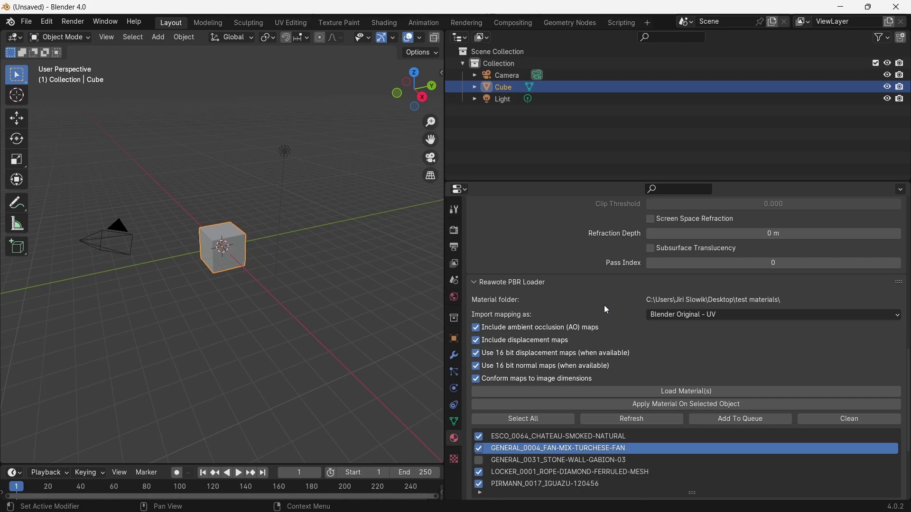
pyautogui.click(665, 316)
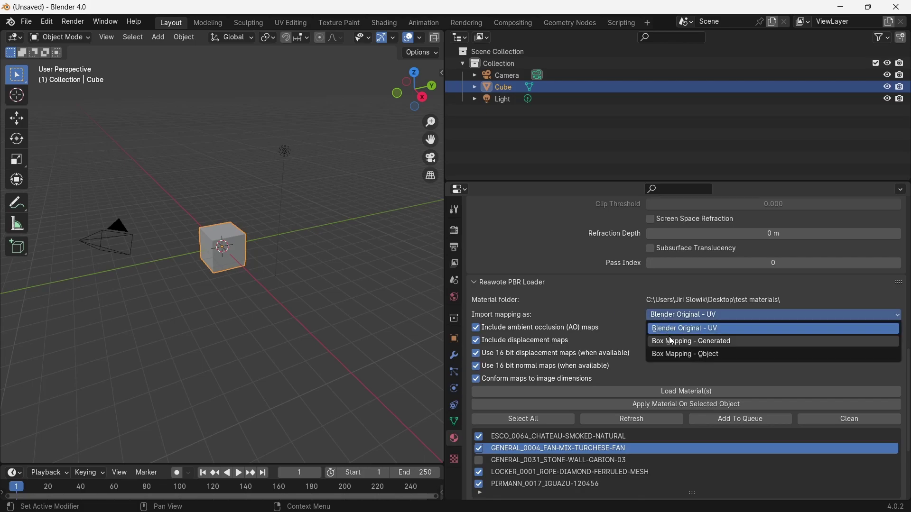
pyautogui.scroll(1, 623, 327)
pyautogui.scroll(5, 621, 332)
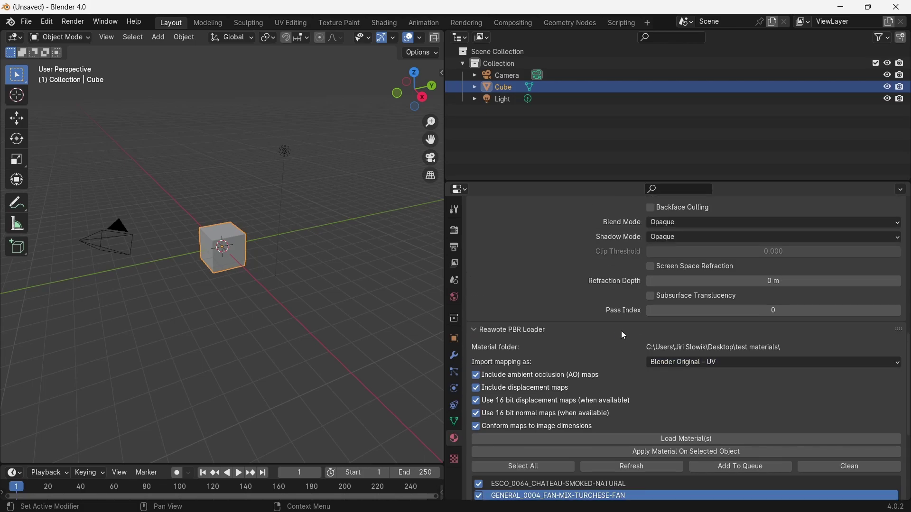
pyautogui.scroll(10, 584, 375)
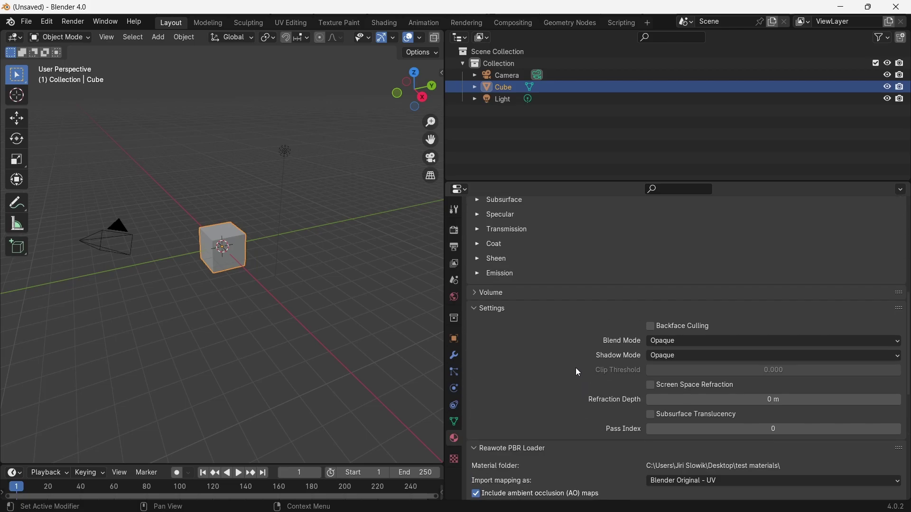
pyautogui.scroll(-15, 572, 348)
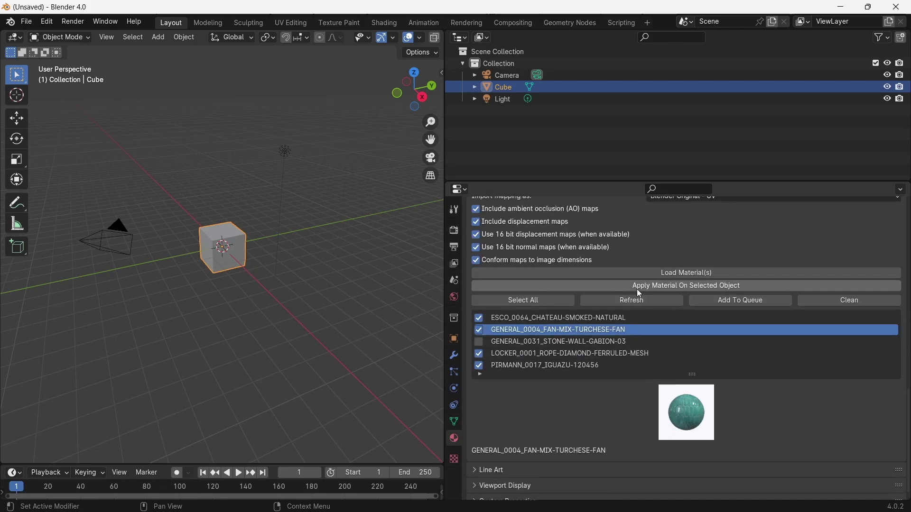
# Step: Use Select All so all five materials, including GENERAL_0031, are ticked
pyautogui.click(521, 303)
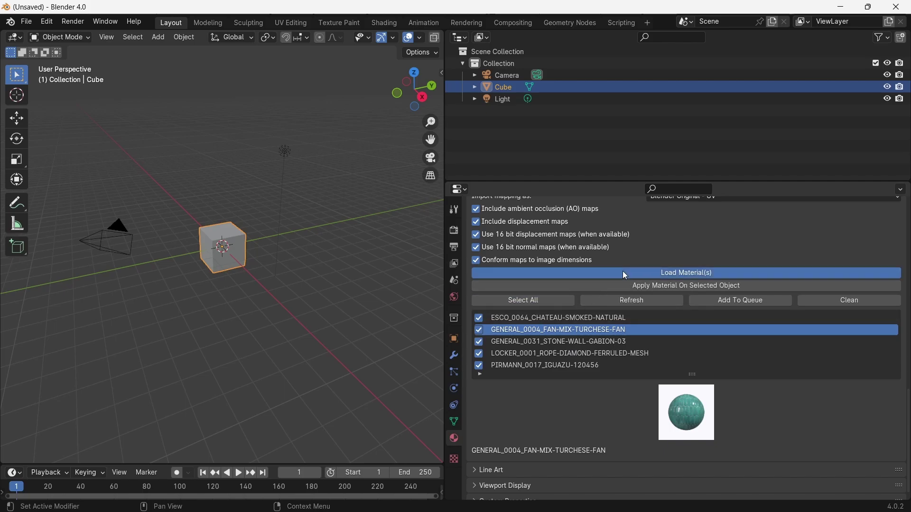
pyautogui.scroll(1, 633, 432)
pyautogui.scroll(15, 633, 432)
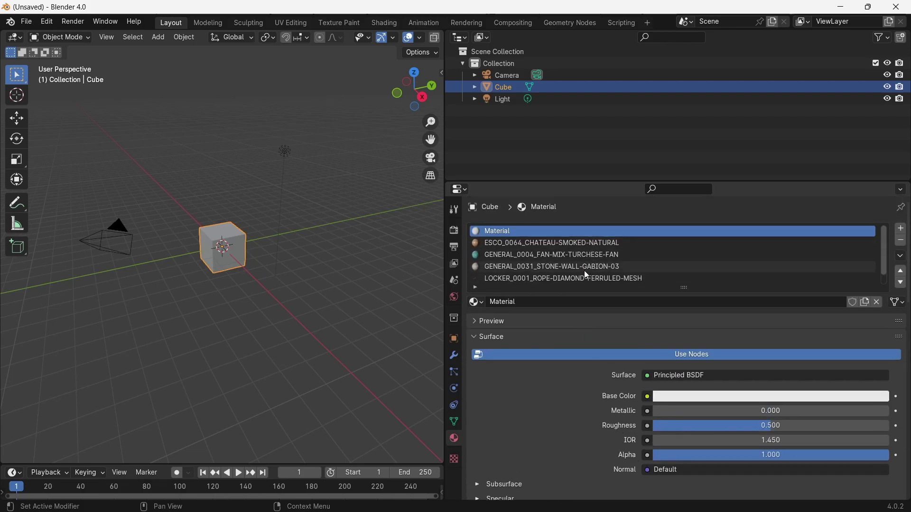
# Step: Scroll through the PBR Loader panel to check all five materials remain ticked
pyautogui.scroll(-1, 581, 261)
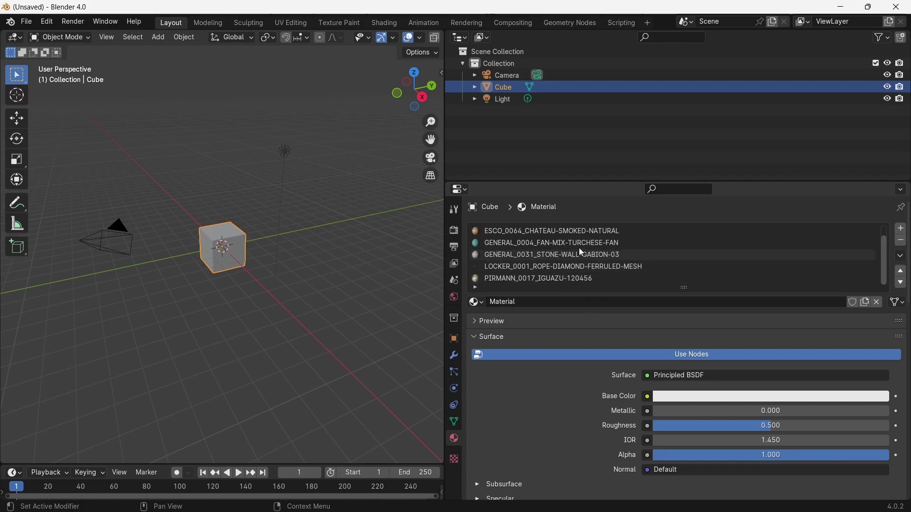
pyautogui.scroll(-3, 583, 344)
pyautogui.scroll(-18, 582, 344)
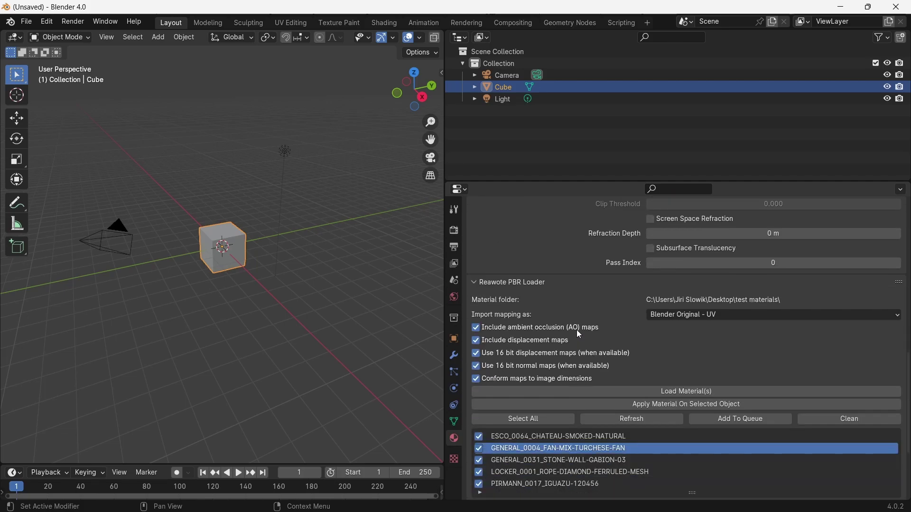
pyautogui.scroll(-1, 579, 335)
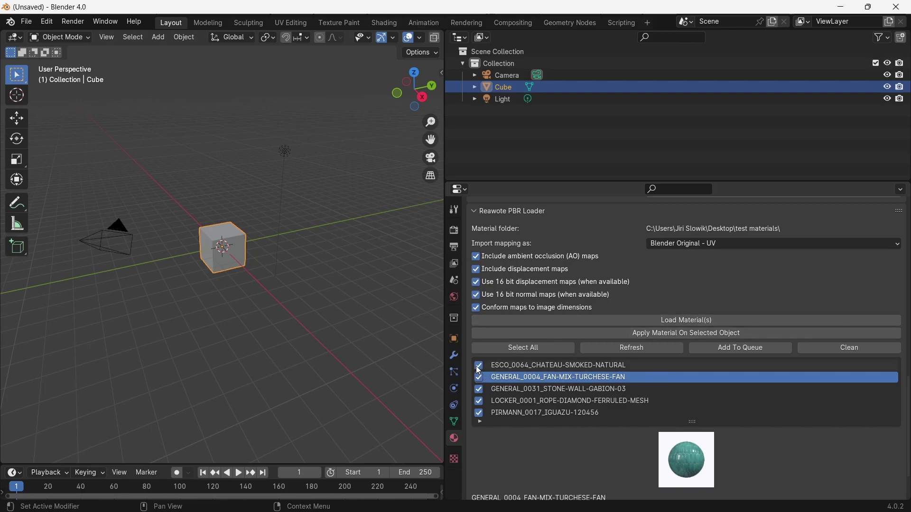
# Step: Apply only the ESCO_0064_CHATEAU-SMOKED-NATURAL material to the cube
pyautogui.click(517, 347)
pyautogui.click(479, 367)
pyautogui.click(562, 336)
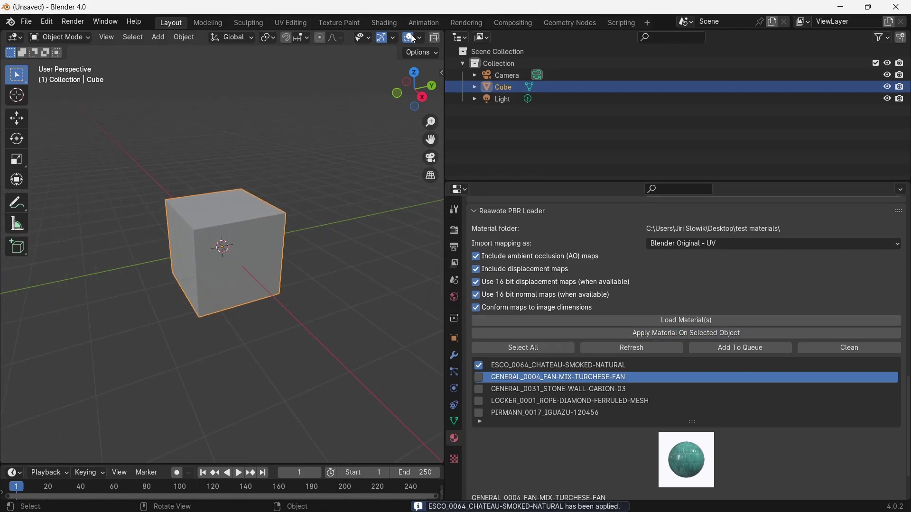
# Step: Widen the viewport and view the textured wood cube in Material Preview shading
pyautogui.moveTo(444, 58); pyautogui.dragTo(605, 57)
pyautogui.click(574, 42)
pyautogui.scroll(3, 315, 232)
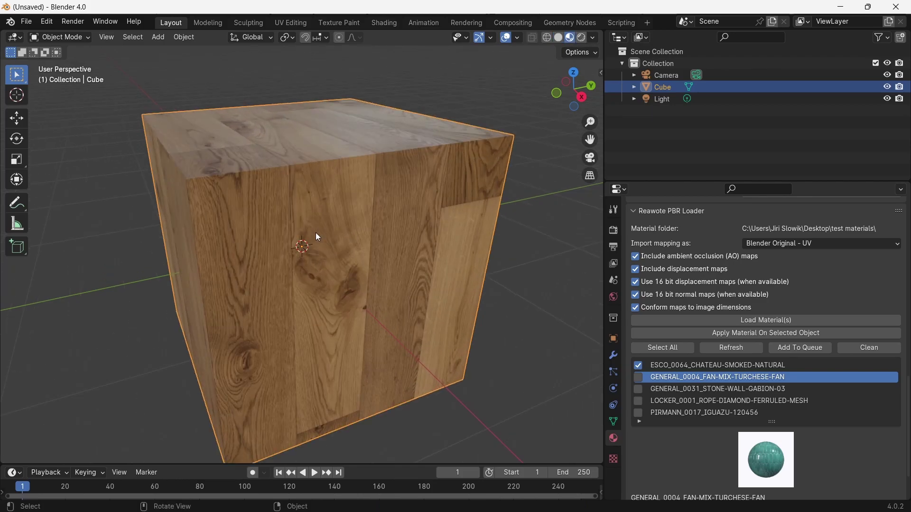
pyautogui.moveTo(315, 233)
pyautogui.mouseDown(button='middle')
pyautogui.moveTo(324, 221)
pyautogui.moveTo(373, 219)
pyautogui.moveTo(350, 171)
pyautogui.moveTo(346, 191)
pyautogui.moveTo(269, 183)
pyautogui.moveTo(323, 216)
pyautogui.moveTo(396, 189)
pyautogui.moveTo(408, 213)
pyautogui.mouseUp(button='middle')
pyautogui.scroll(5, 349, 171)
pyautogui.scroll(-5, 325, 219)
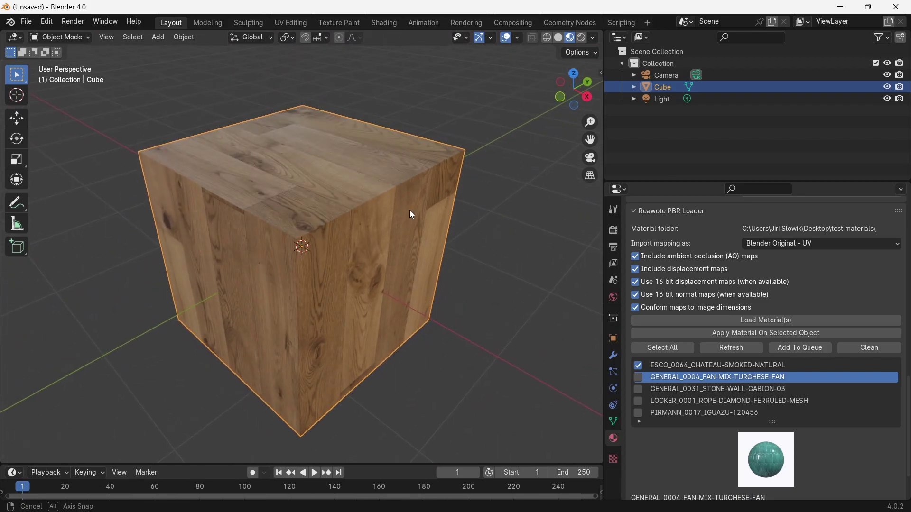
# Step: Turn the Timeline into an enlarged Shader Editor and zoom in on the Mapping node
pyautogui.click(16, 475)
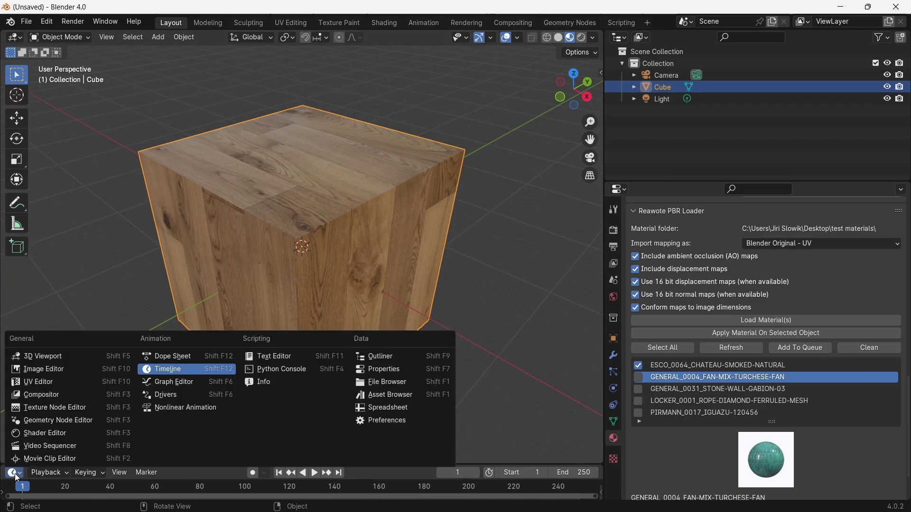
pyautogui.click(63, 435)
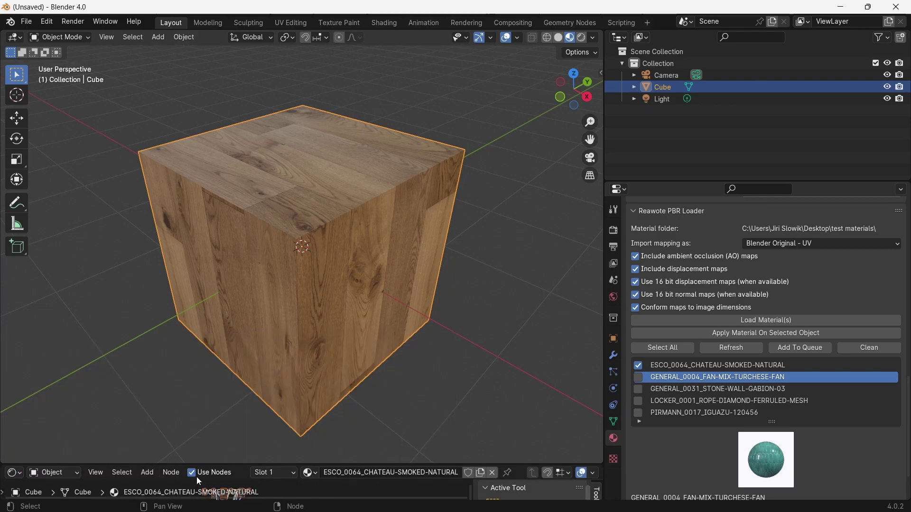
pyautogui.moveTo(198, 466); pyautogui.dragTo(230, 311)
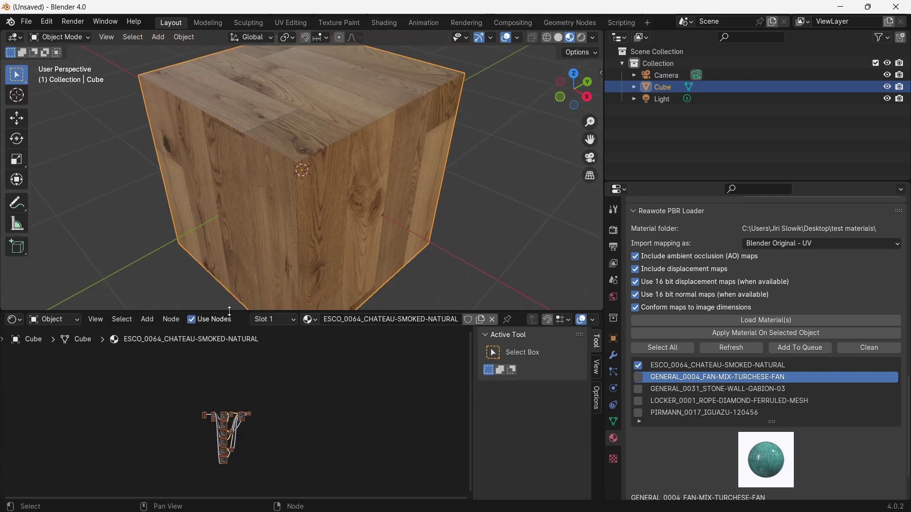
pyautogui.scroll(8, 171, 433)
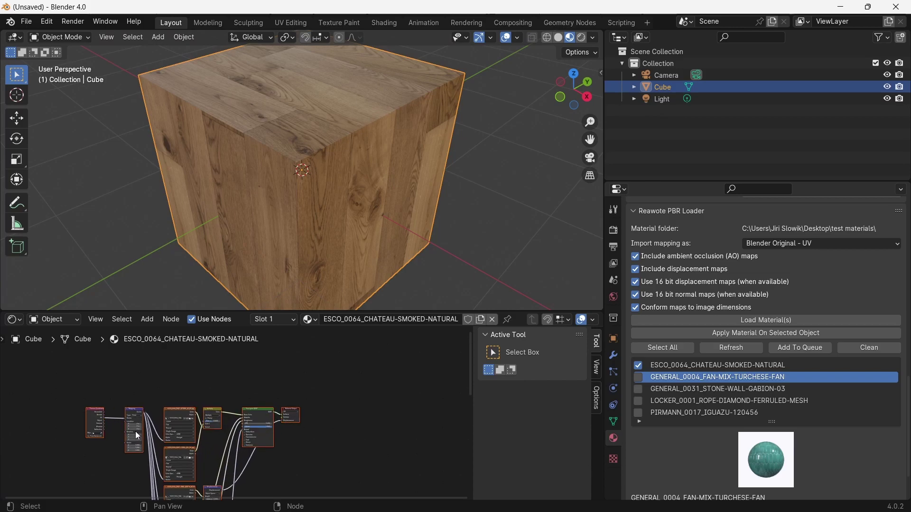
pyautogui.scroll(6, 138, 436)
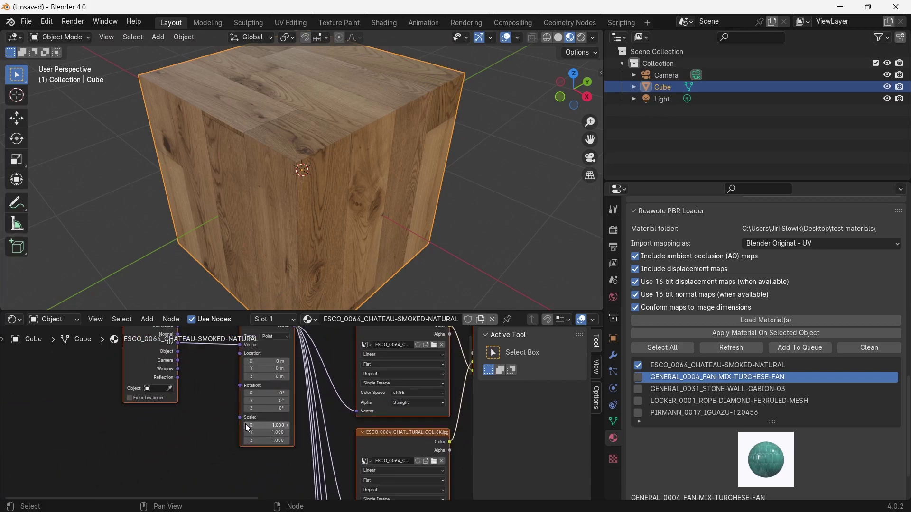
pyautogui.scroll(1, 246, 423)
pyautogui.moveTo(324, 423); pyautogui.dragTo(261, 432, button='middle')
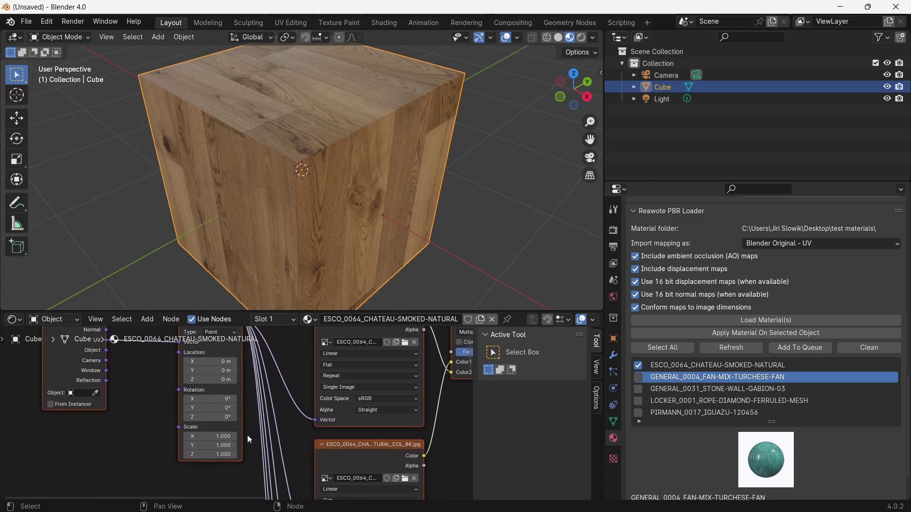
# Step: Swap the cube's material from ESCO_0064 to GENERAL_0031_STONE-WALL-GABION-03
pyautogui.click(662, 389)
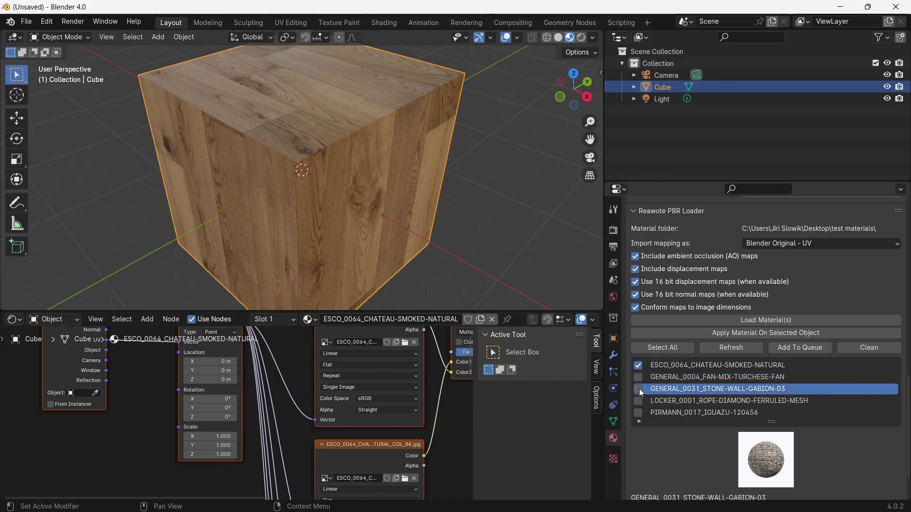
pyautogui.click(639, 389)
pyautogui.click(639, 366)
pyautogui.click(729, 338)
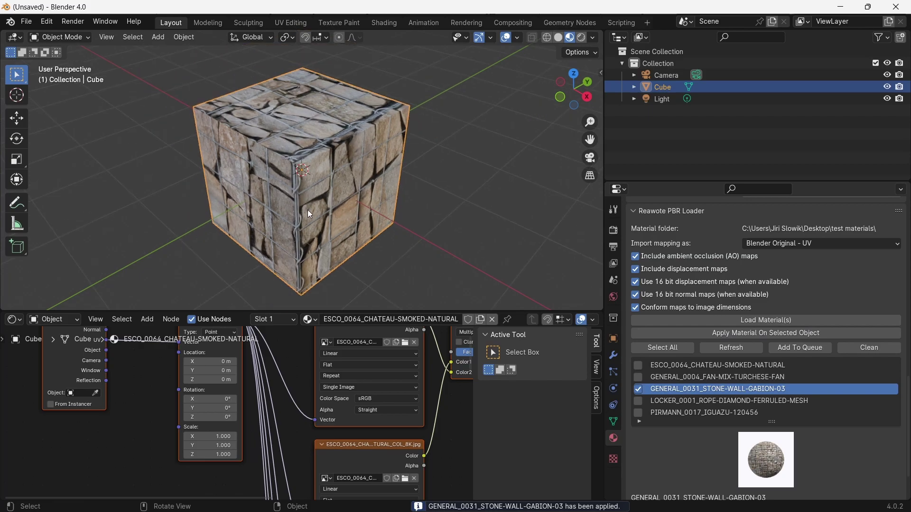
pyautogui.click(311, 320)
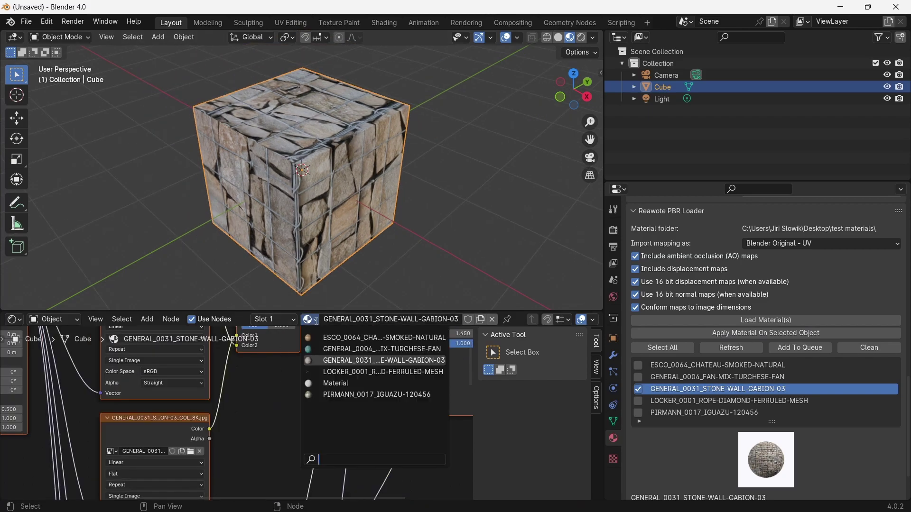
# Step: Show the GENERAL_0031 node tree with the Mapping node's Scale values in view
pyautogui.click(305, 383)
pyautogui.scroll(5, 301, 379)
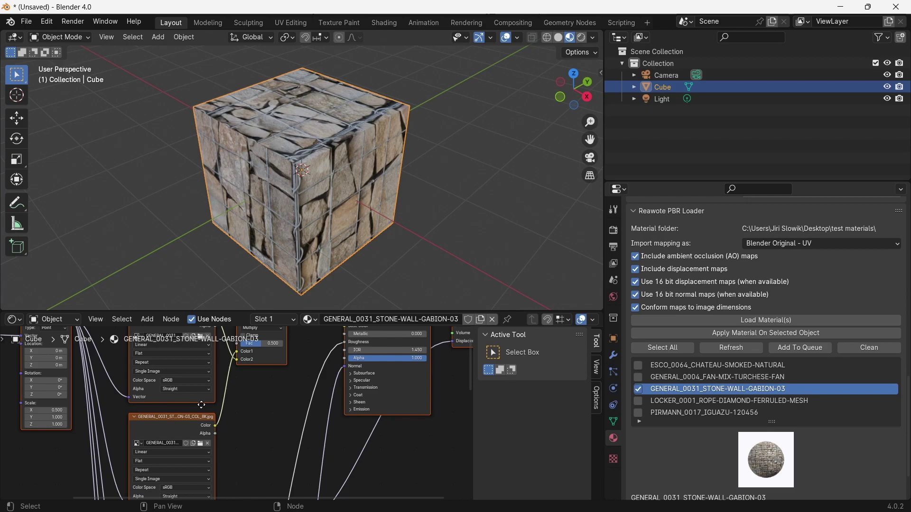
pyautogui.moveTo(149, 371); pyautogui.dragTo(227, 423, button='middle')
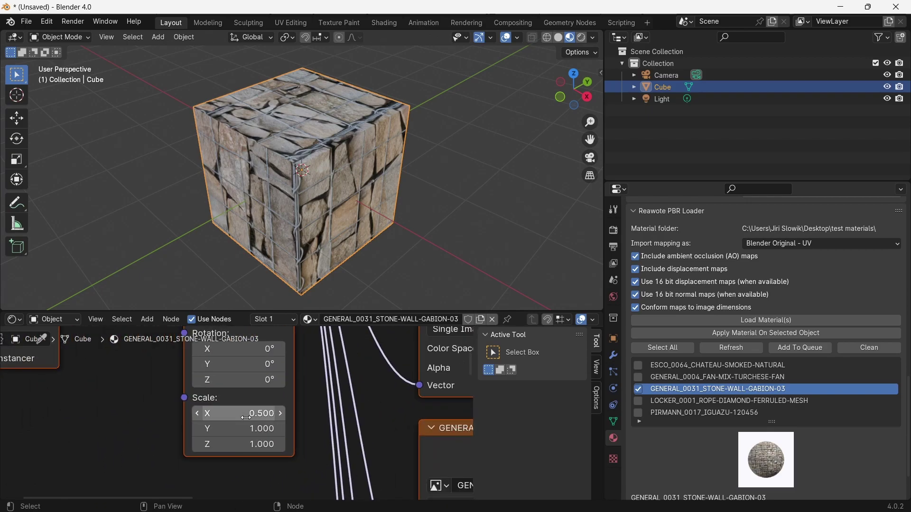
pyautogui.click(246, 413)
pyautogui.press('Escape')
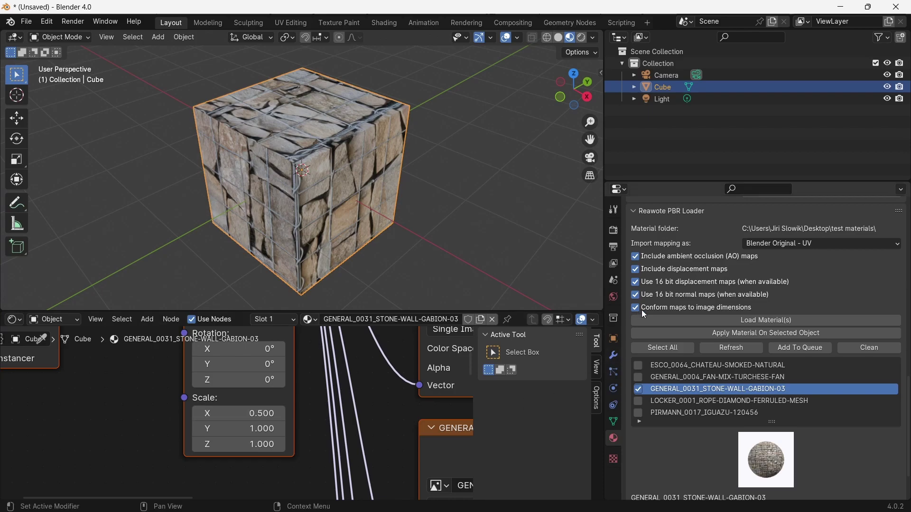
# Step: Set the Mapping Scale to X 1.500 (0.5*3) and Y 3.000 (1.0*3)
pyautogui.click(266, 414)
pyautogui.press('End')
pyautogui.write('*3')
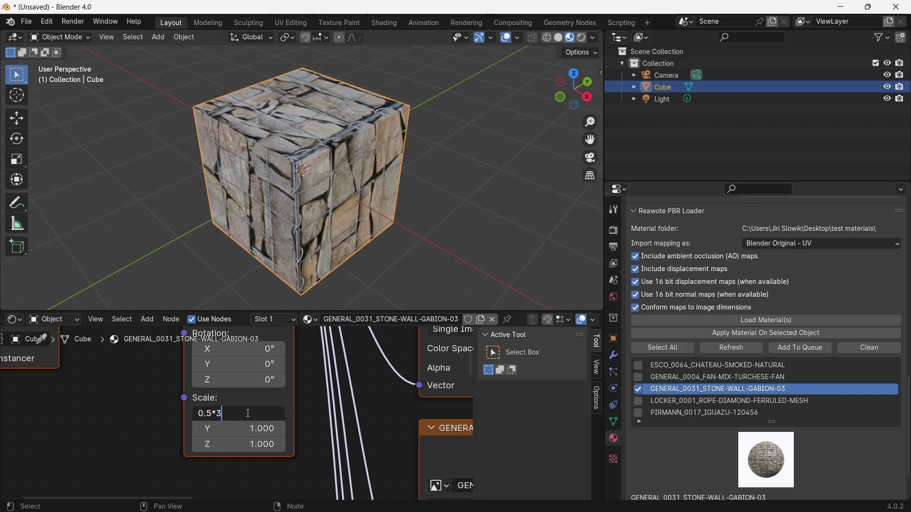
pyautogui.press('Tab')
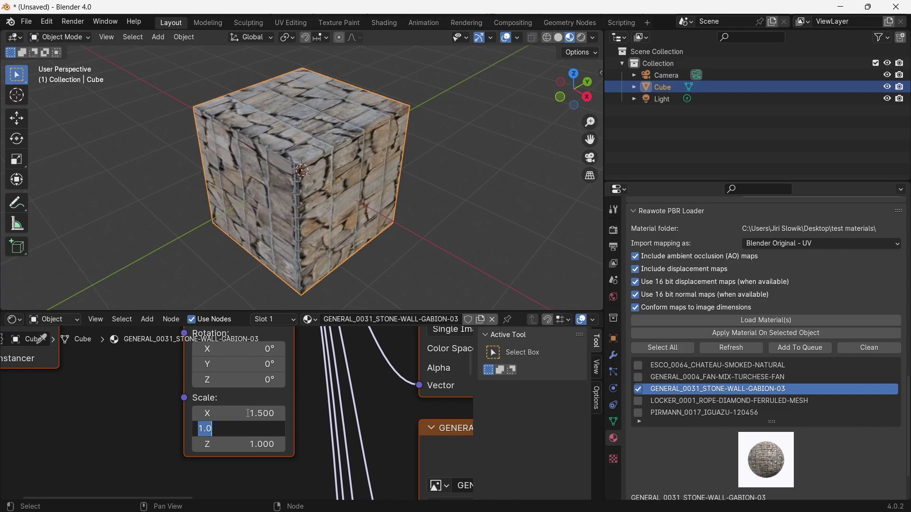
pyautogui.press('End')
pyautogui.write('*3')
pyautogui.press('Return')
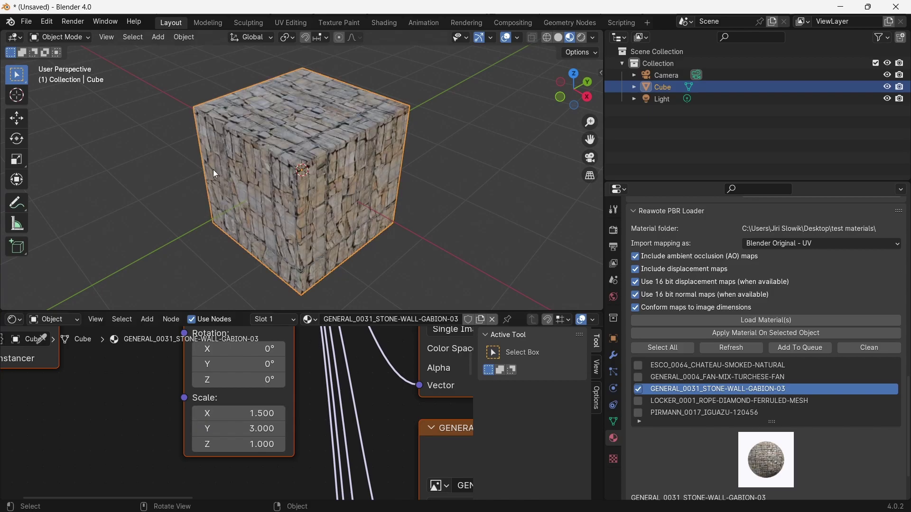
pyautogui.scroll(4, 366, 101)
pyautogui.moveTo(366, 101); pyautogui.dragTo(290, 181, button='middle')
pyautogui.scroll(-4, 290, 181)
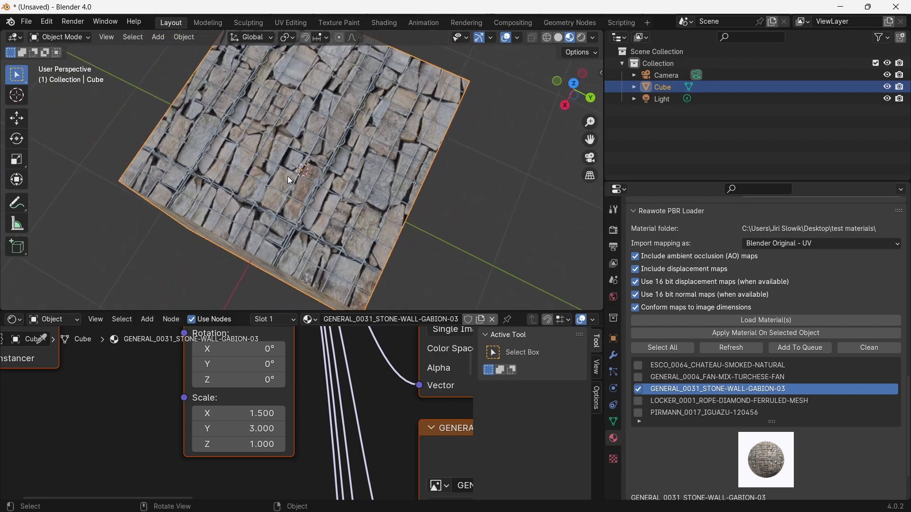